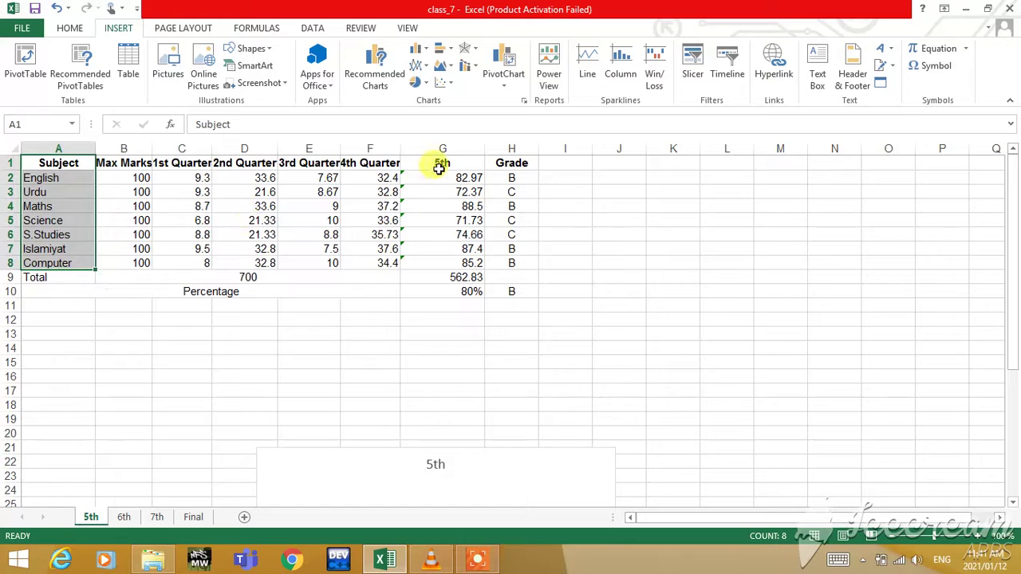
Select the 5th marks in G1:G8 along with the subjects and insert a 2-D stacked column chart.
drag(440, 164, 447, 255)
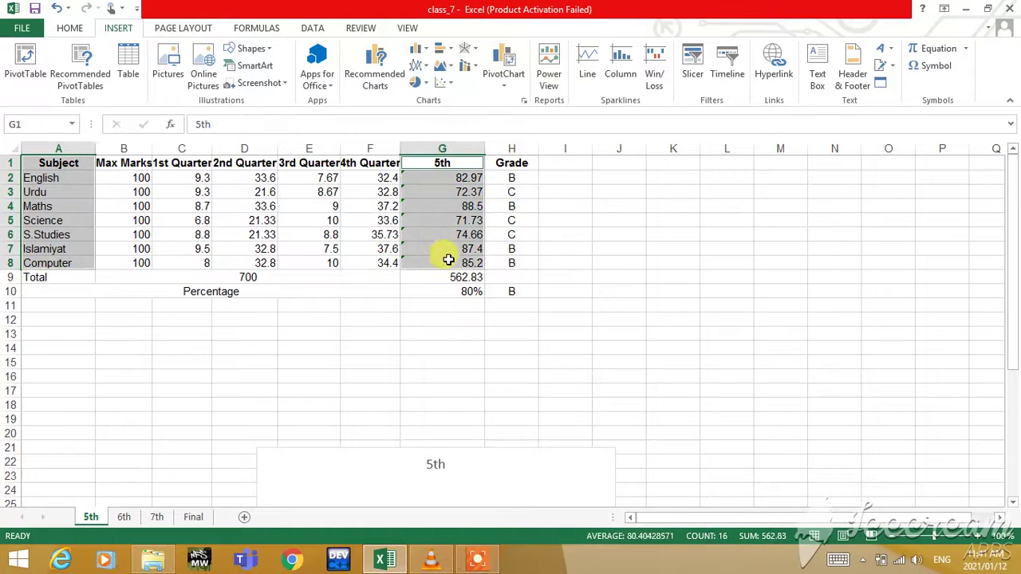
click(416, 49)
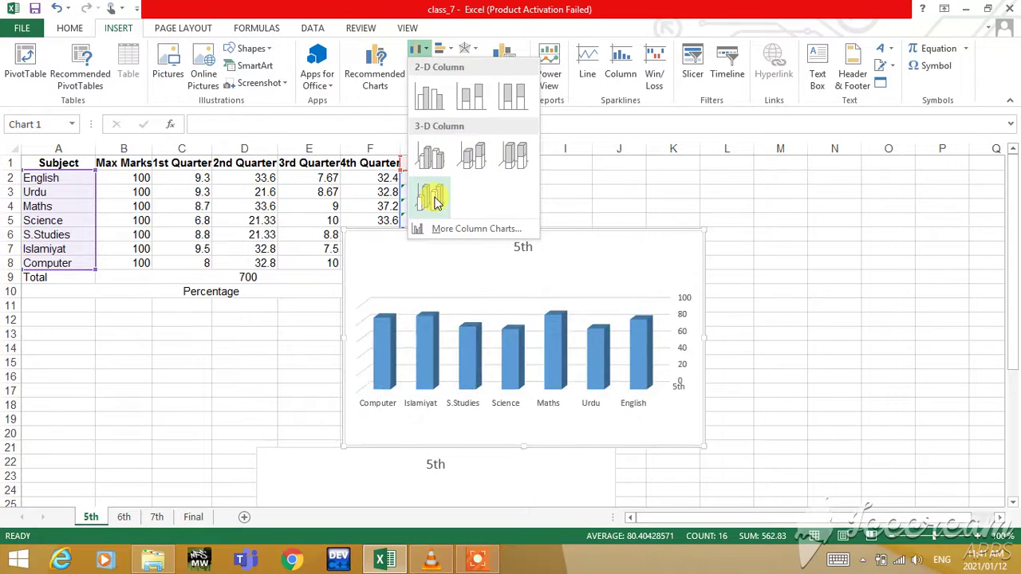
click(468, 102)
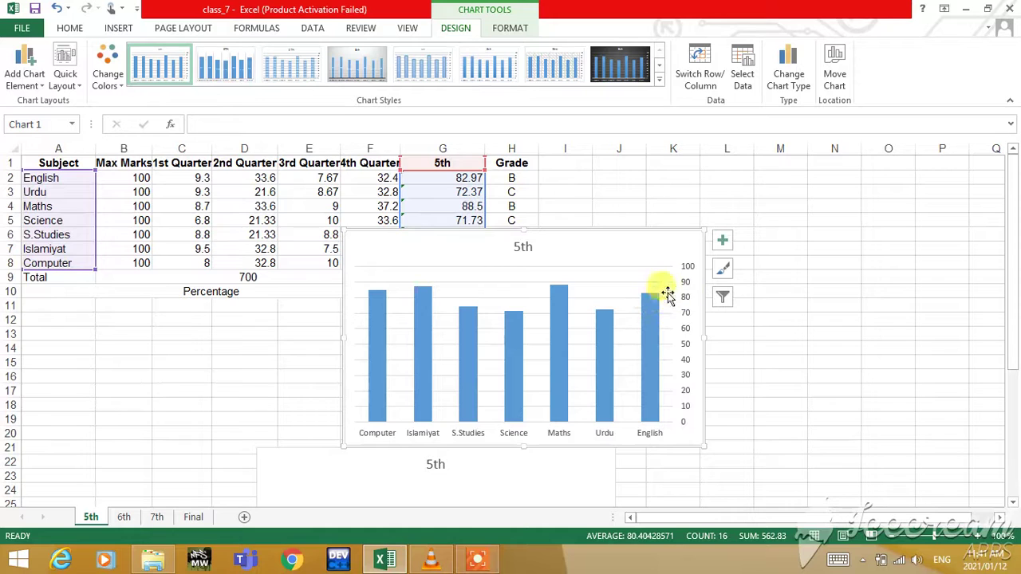
Check individual subject bars in the new 5th chart and move the chart below the marks table.
mouse_move(562, 295)
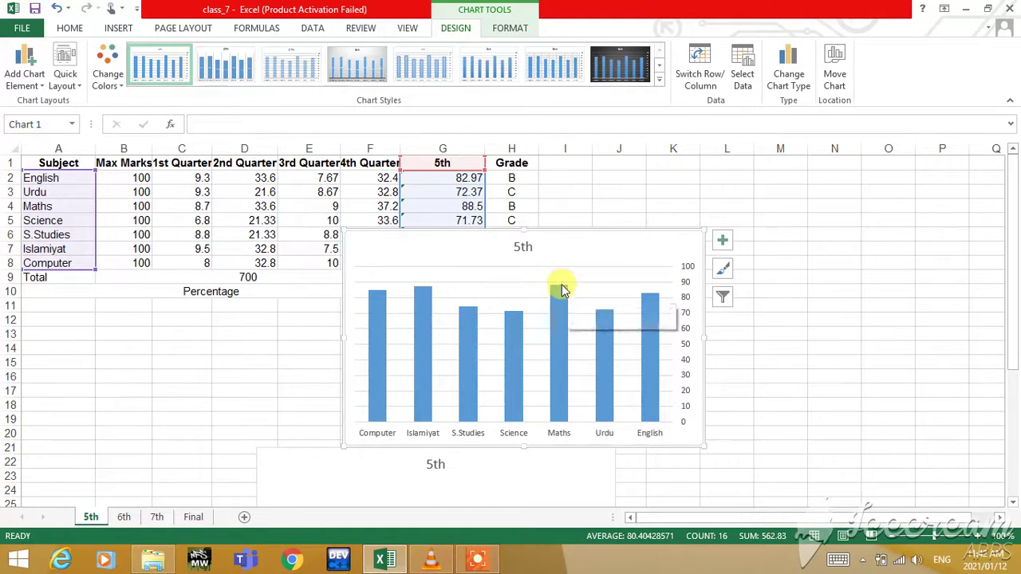
mouse_move(604, 314)
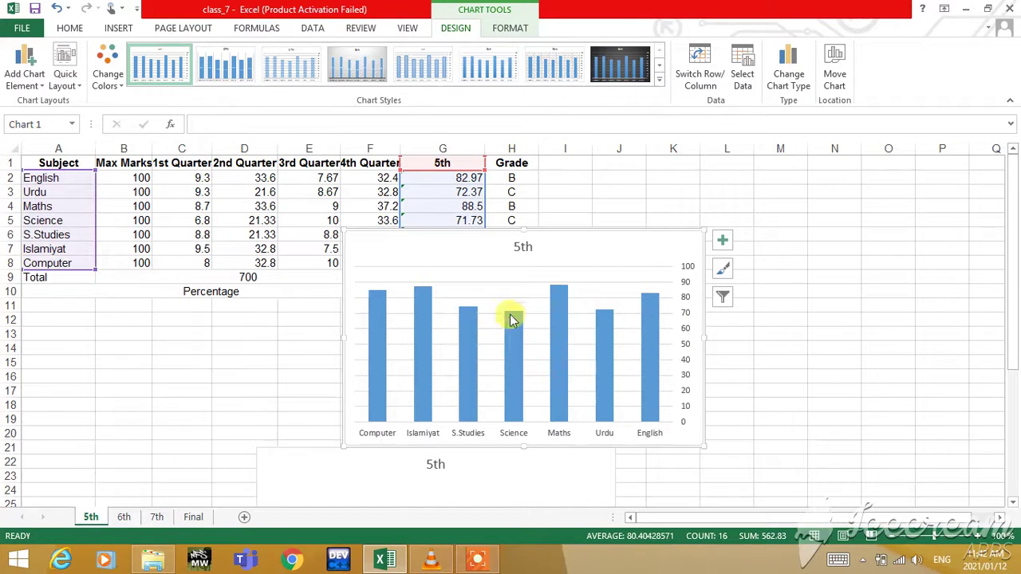
mouse_move(512, 319)
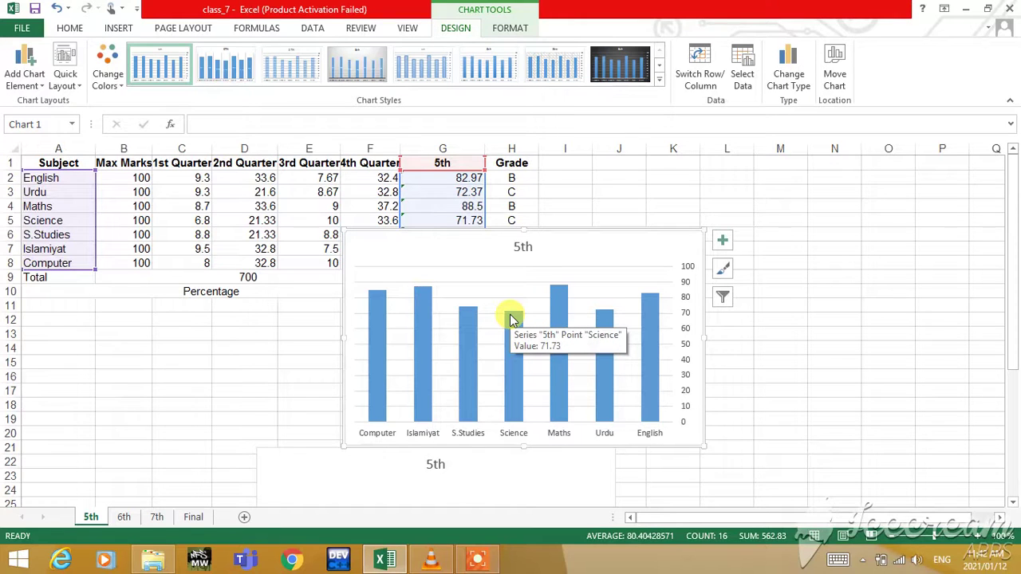
click(801, 386)
drag(596, 247, 455, 324)
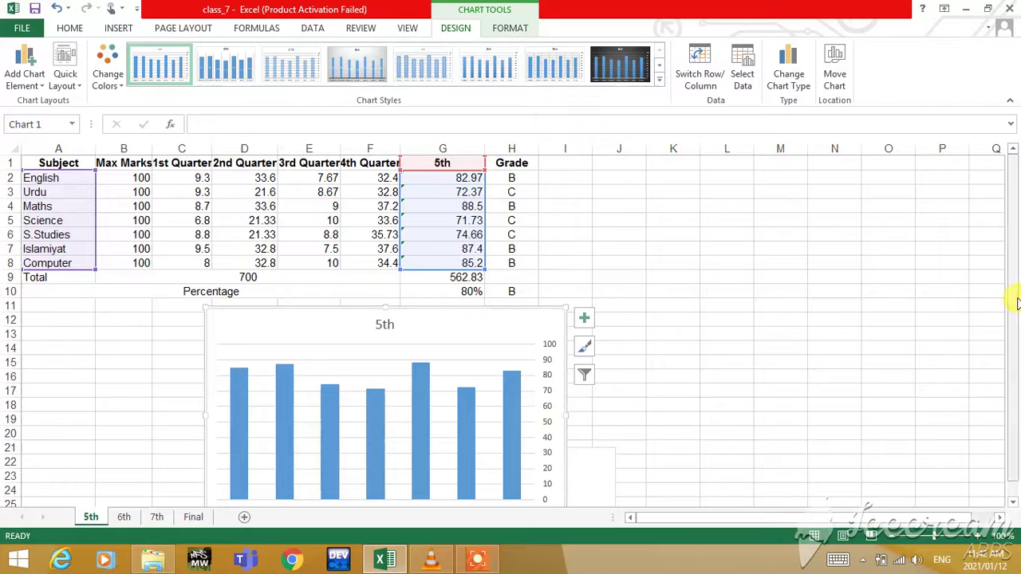
drag(1017, 303, 1017, 313)
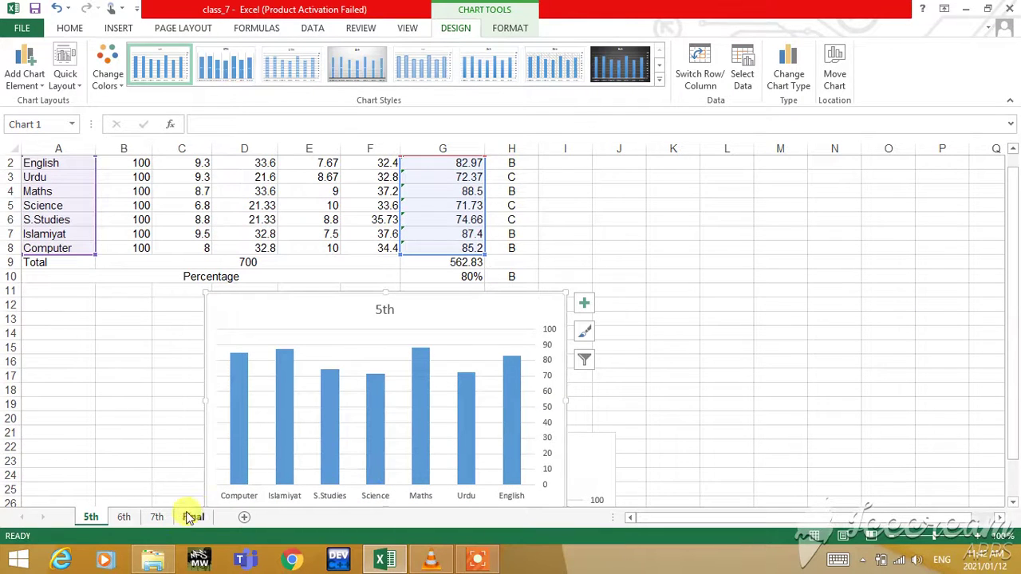
Review the column charts on the 6th and 7th sheets, checking the Urdu and Science bars.
click(123, 517)
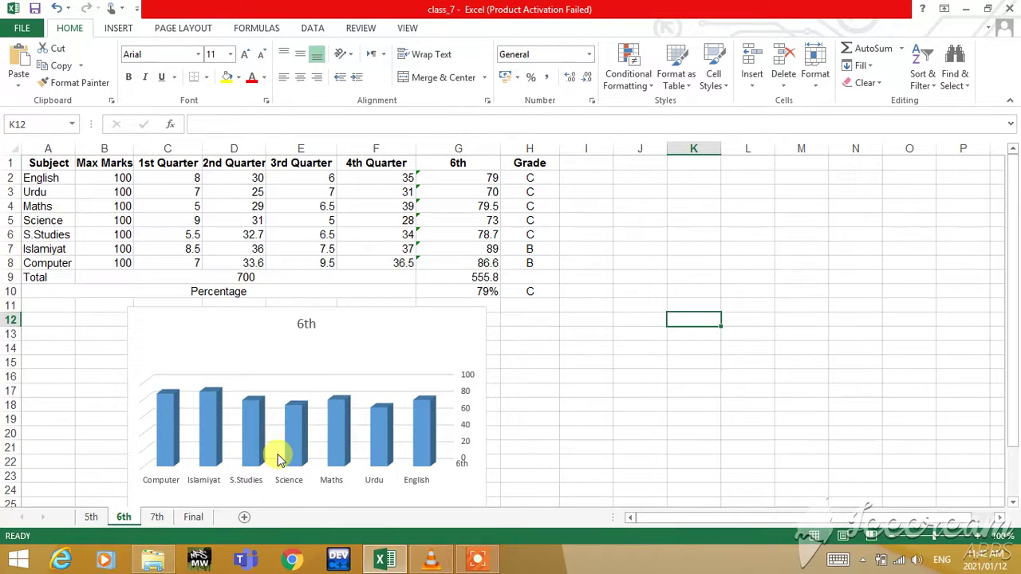
mouse_move(381, 416)
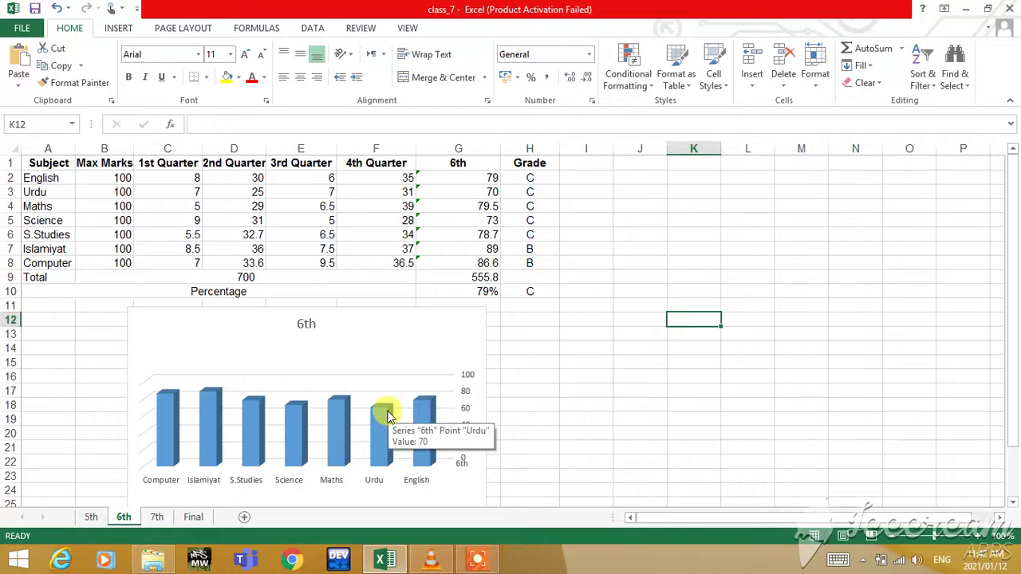
click(156, 517)
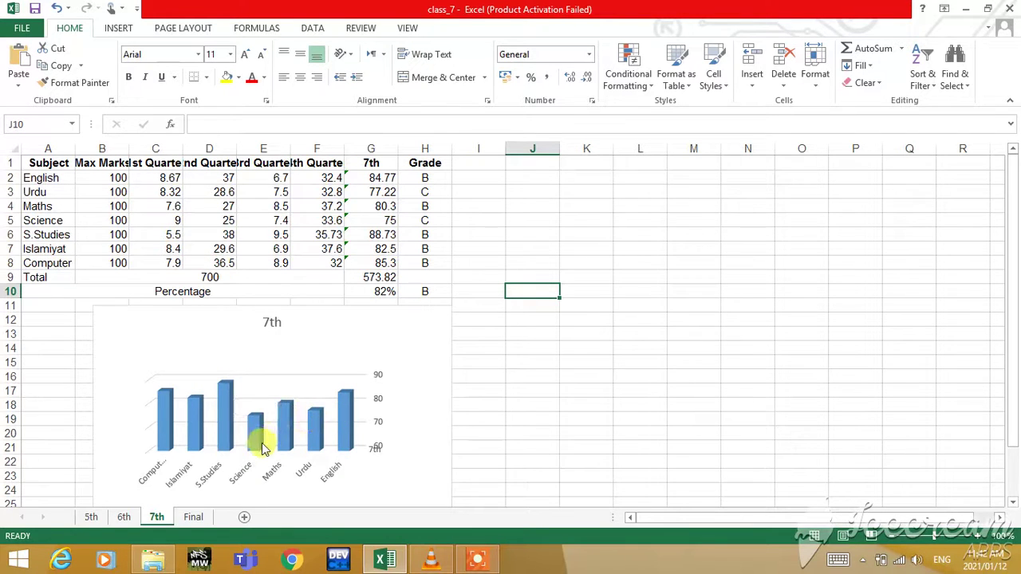
mouse_move(260, 423)
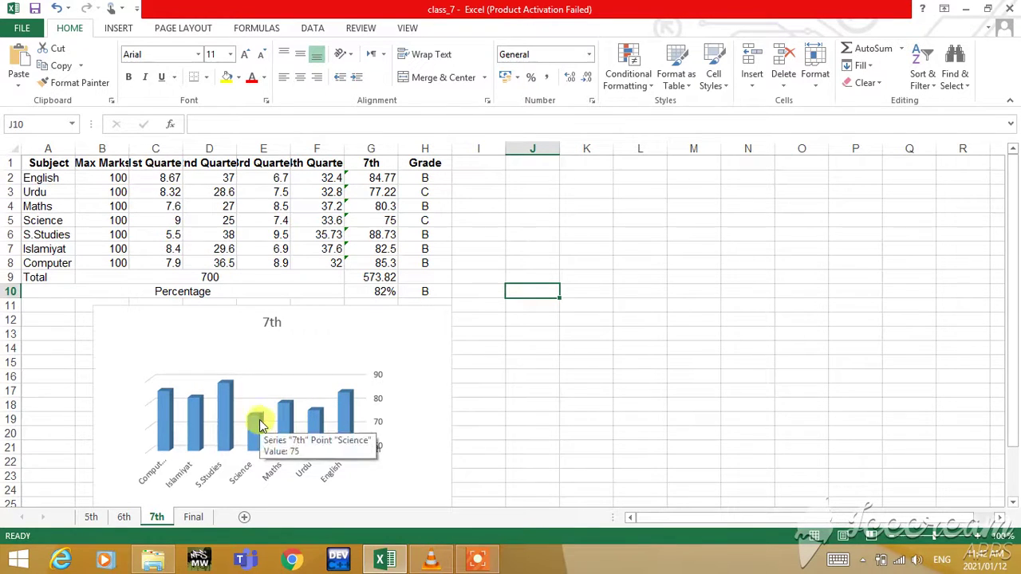
On the Final sheet, move the FINAL chart below the results table so that it starts around row 15.
click(194, 518)
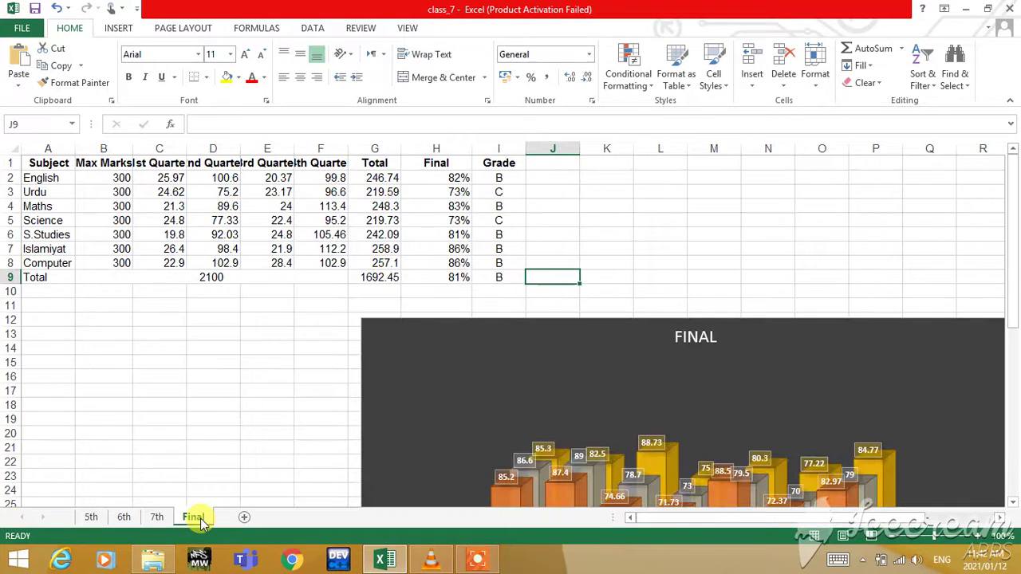
mouse_move(523, 370)
mouse_down()
mouse_move(407, 359)
mouse_move(388, 296)
mouse_move(390, 257)
mouse_move(276, 219)
mouse_move(229, 177)
mouse_up()
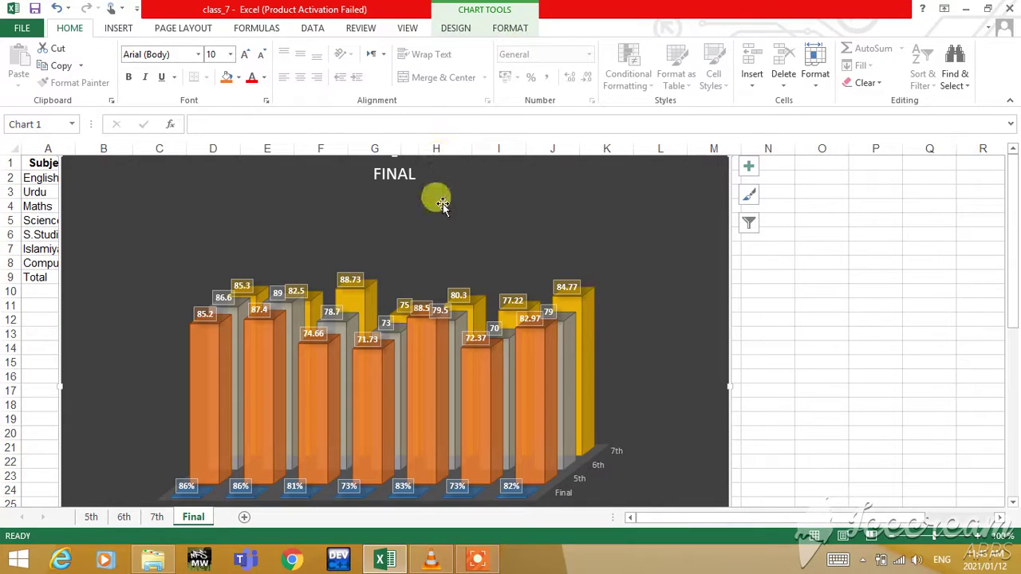
click(447, 31)
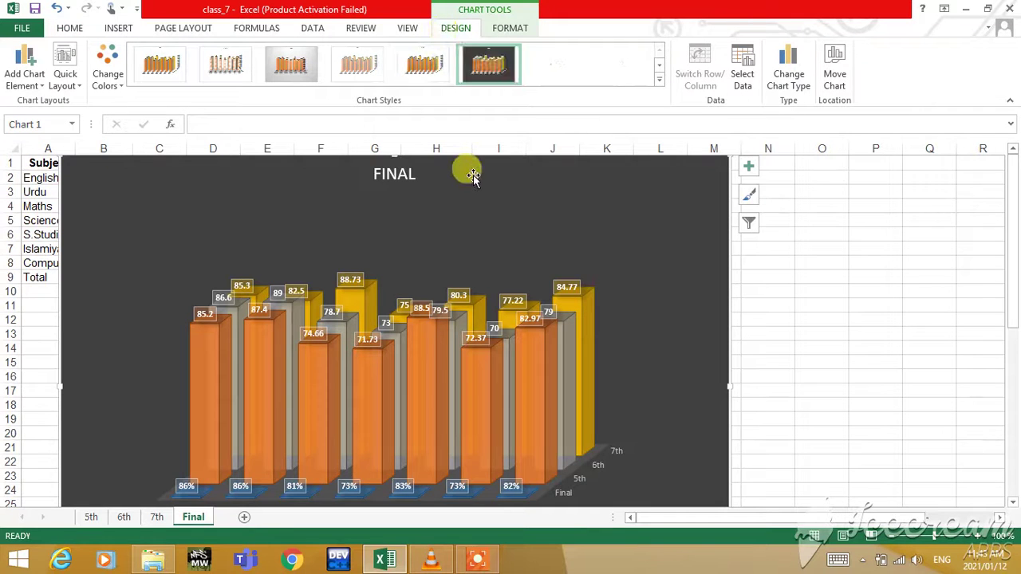
click(809, 305)
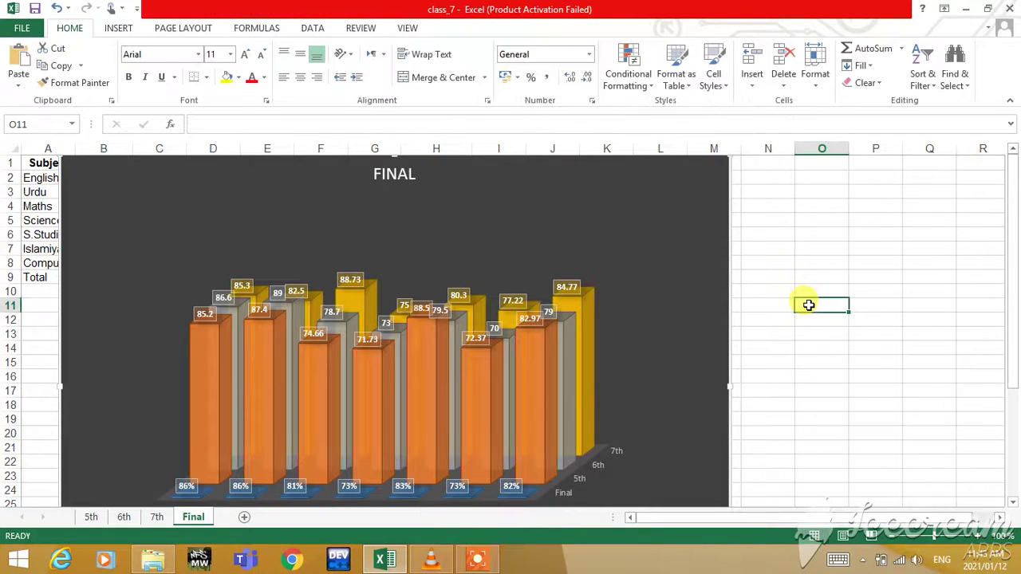
click(646, 268)
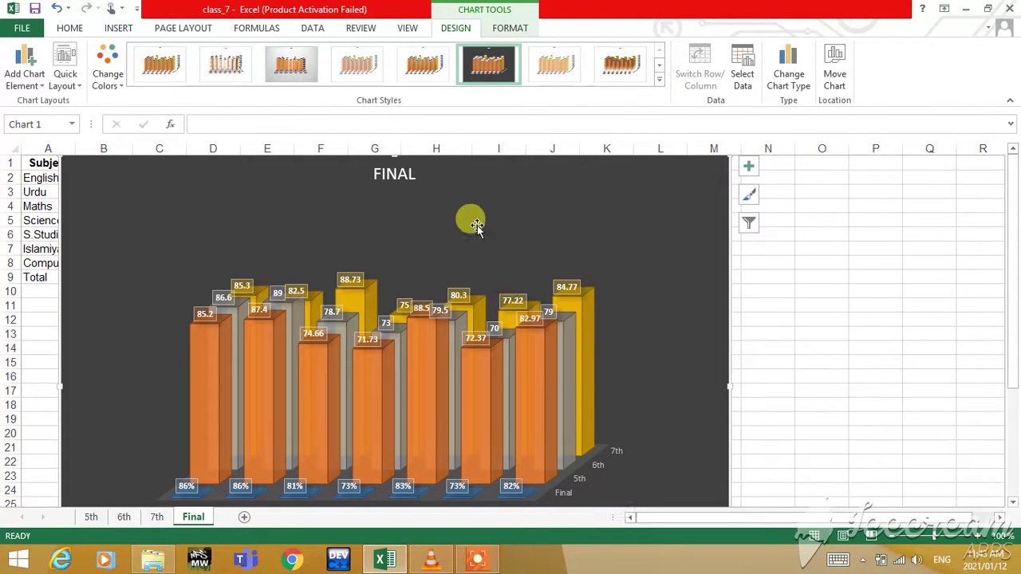
drag(475, 228, 656, 429)
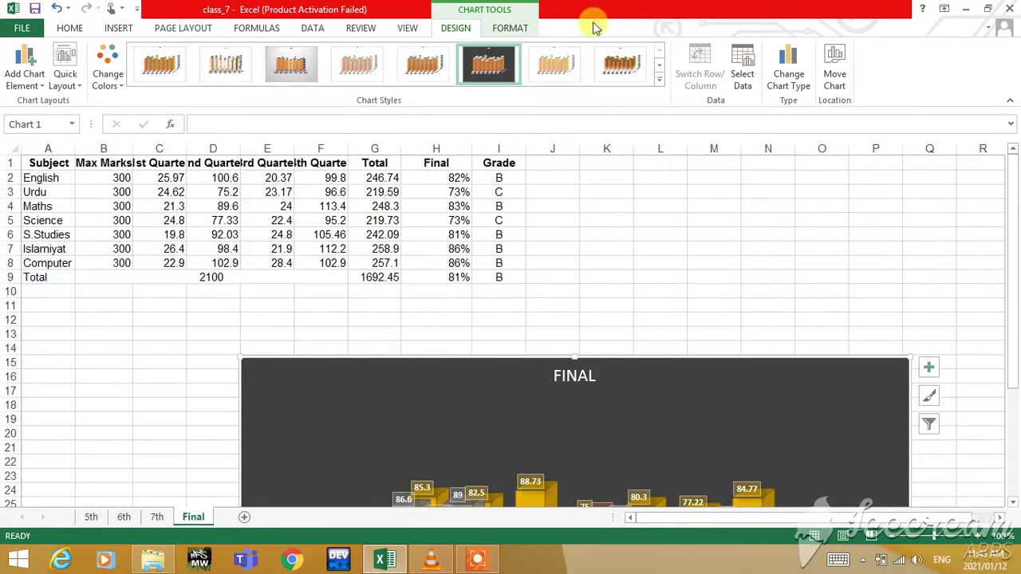
Insert a blank 2-D clustered column chart on the Final sheet with only empty cell M11 selected.
click(694, 302)
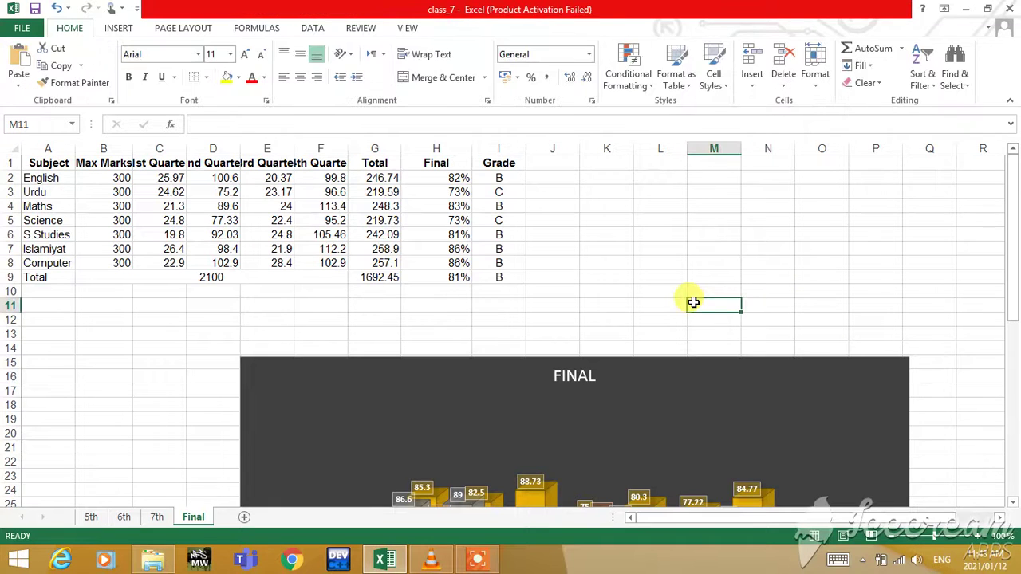
click(119, 29)
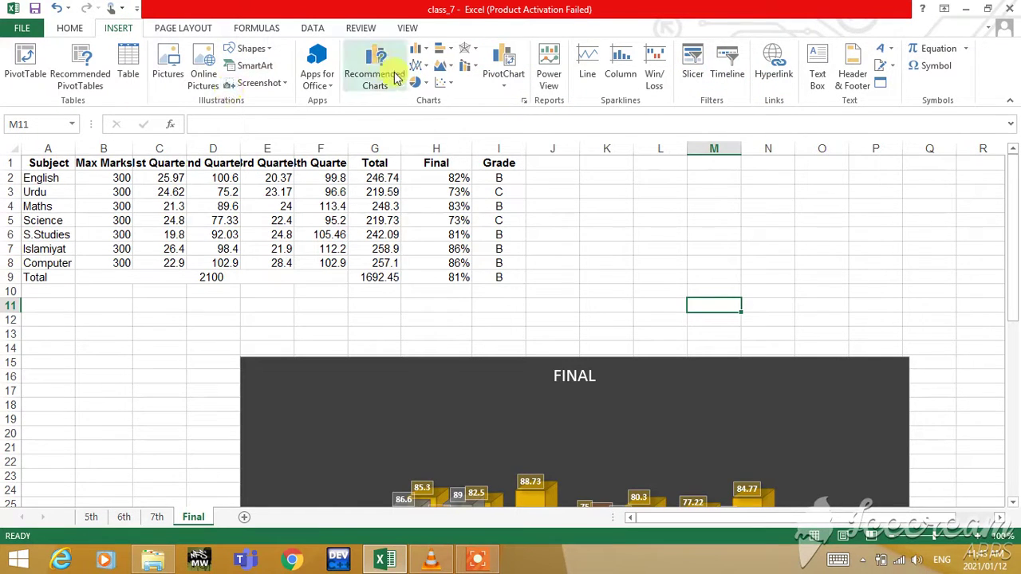
click(428, 53)
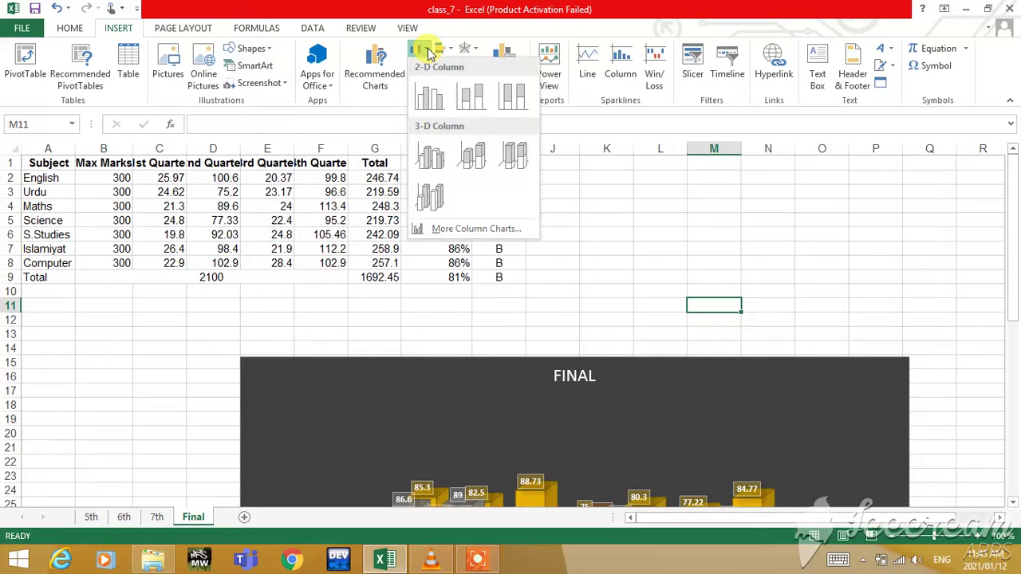
click(438, 102)
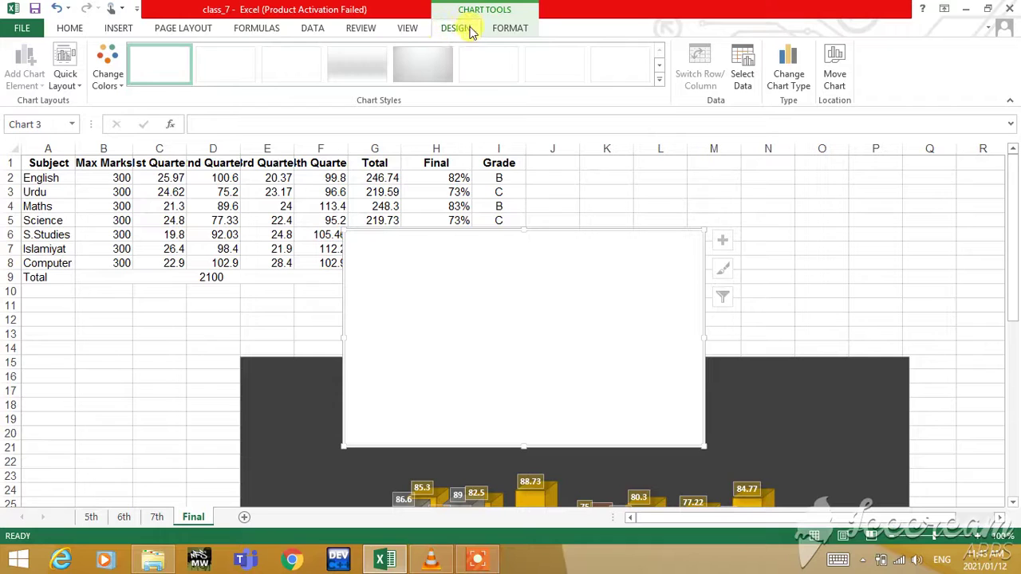
Add a data series to the blank chart and take its name from cell G1 of the 5th sheet.
click(741, 76)
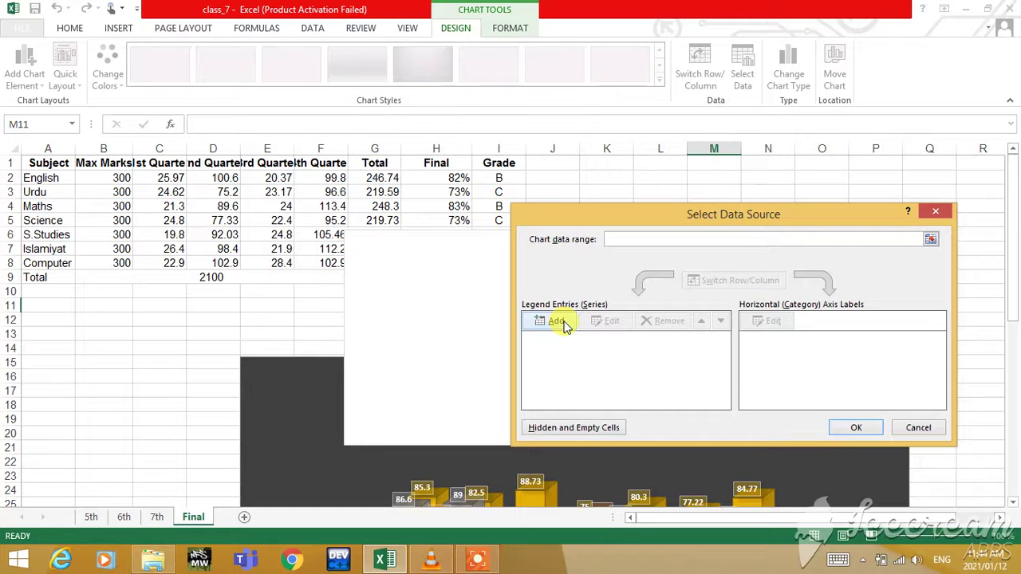
click(558, 322)
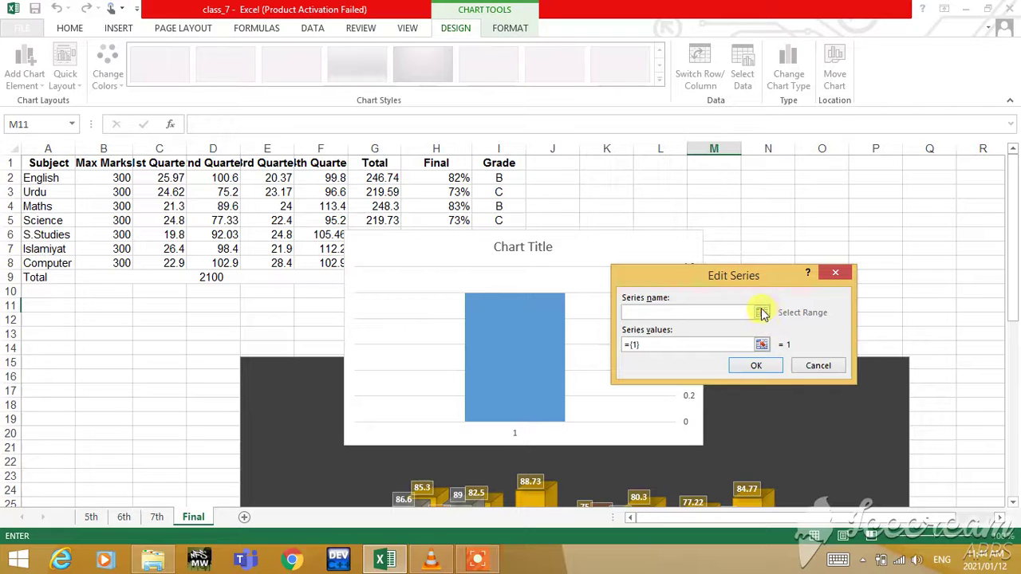
click(762, 312)
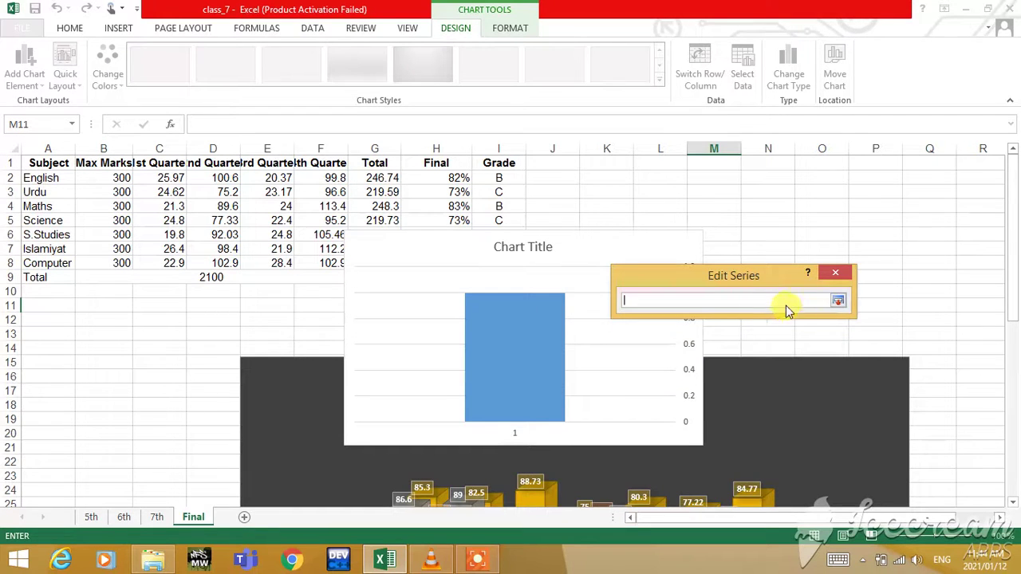
click(91, 517)
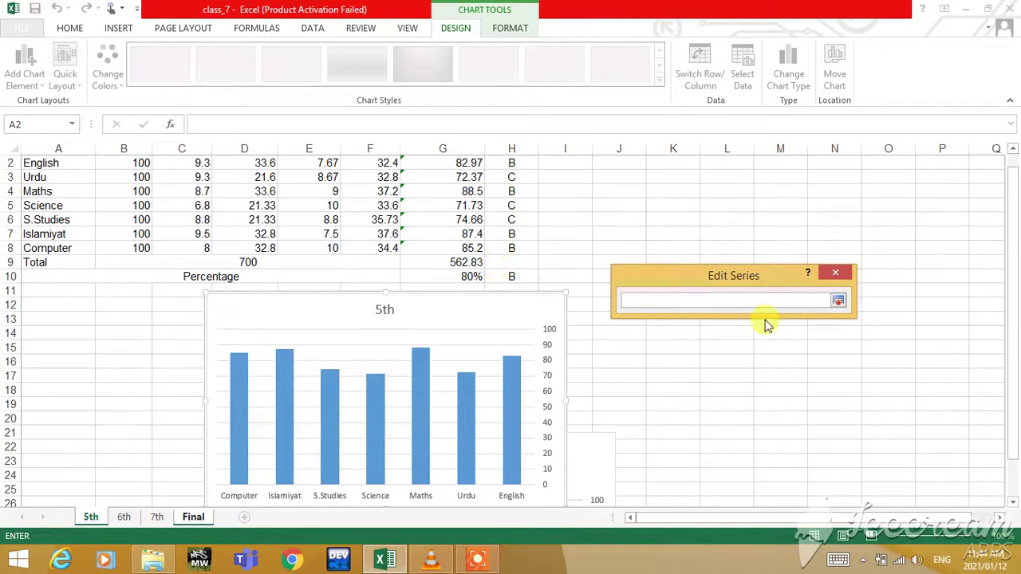
drag(1017, 348, 1011, 292)
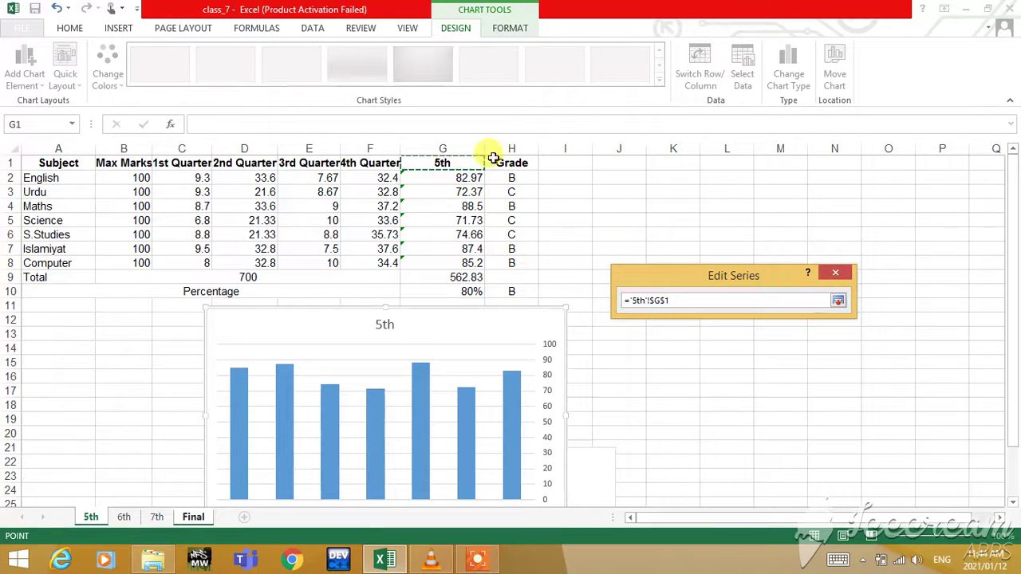
click(837, 300)
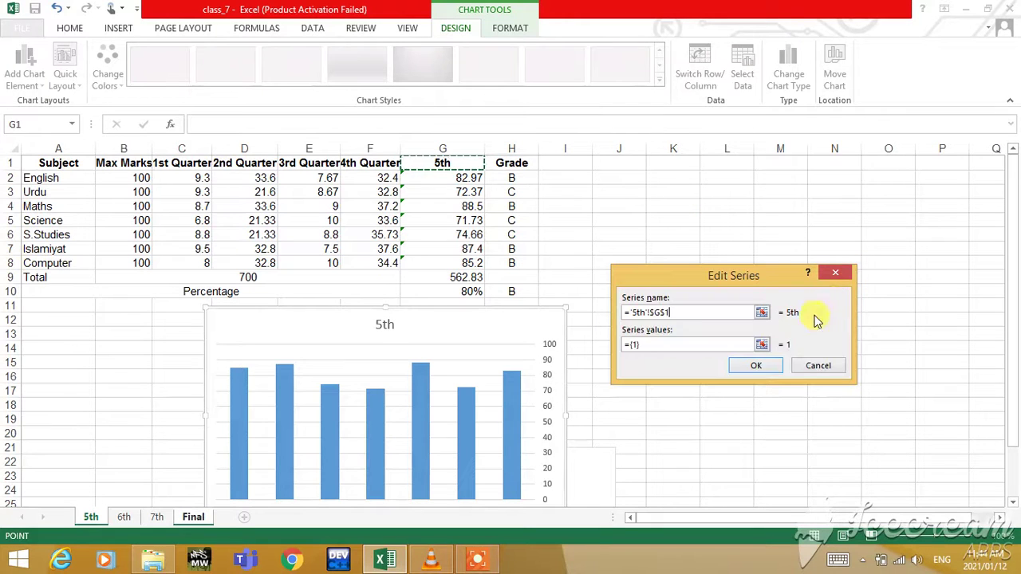
Set the series values to G2:G8 of the 5th sheet and accept the series.
click(762, 344)
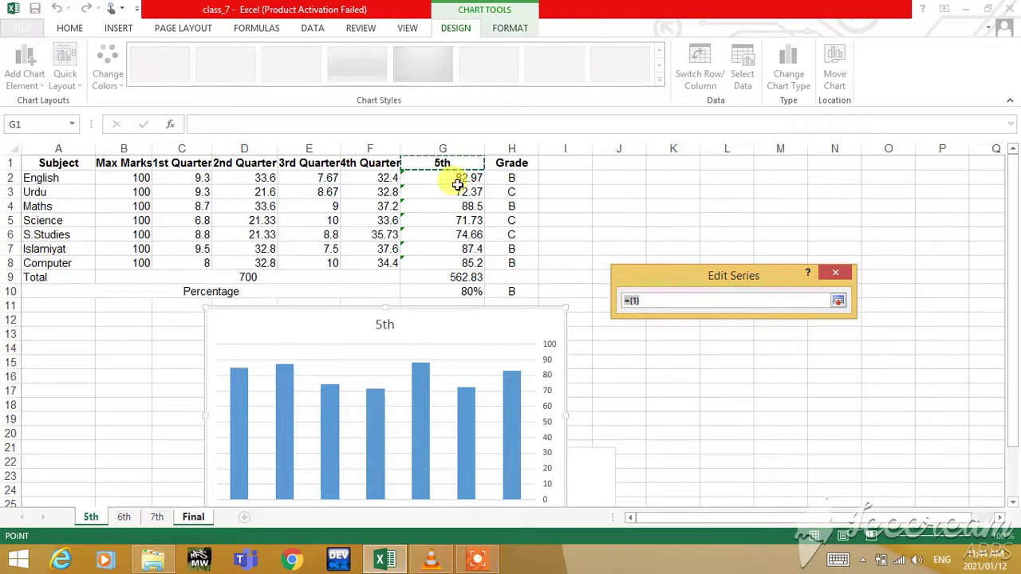
drag(455, 177, 460, 257)
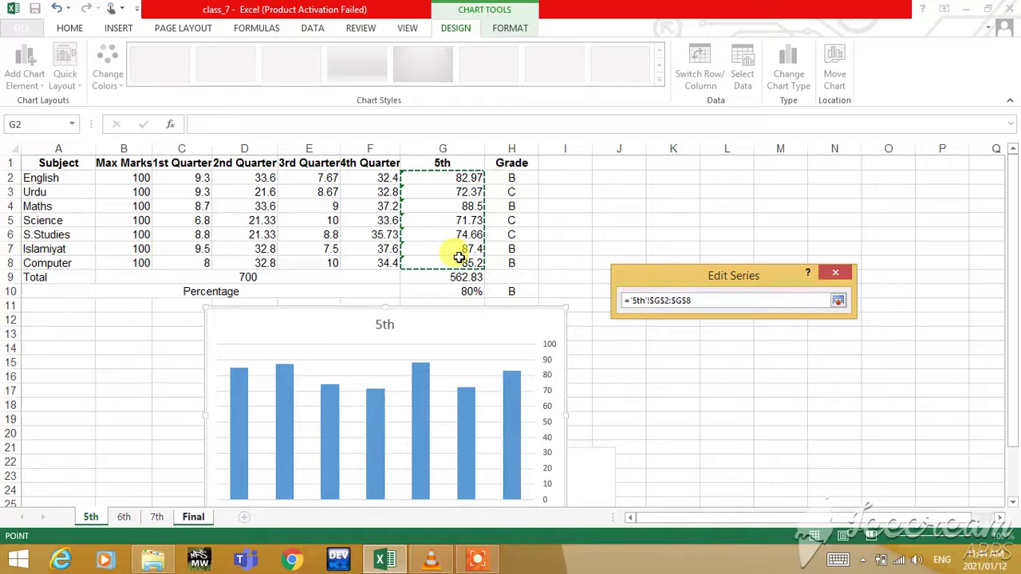
click(839, 301)
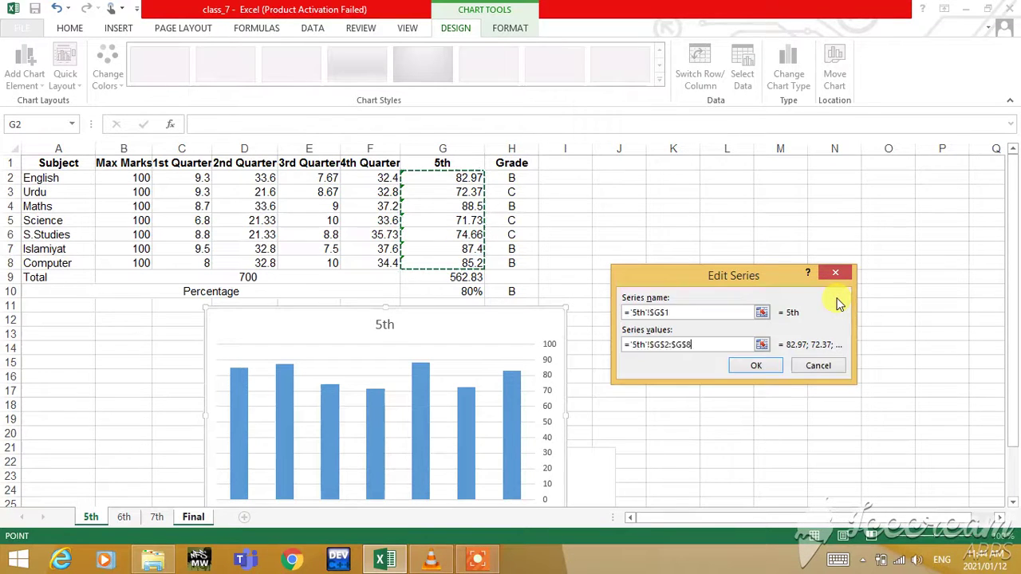
click(756, 366)
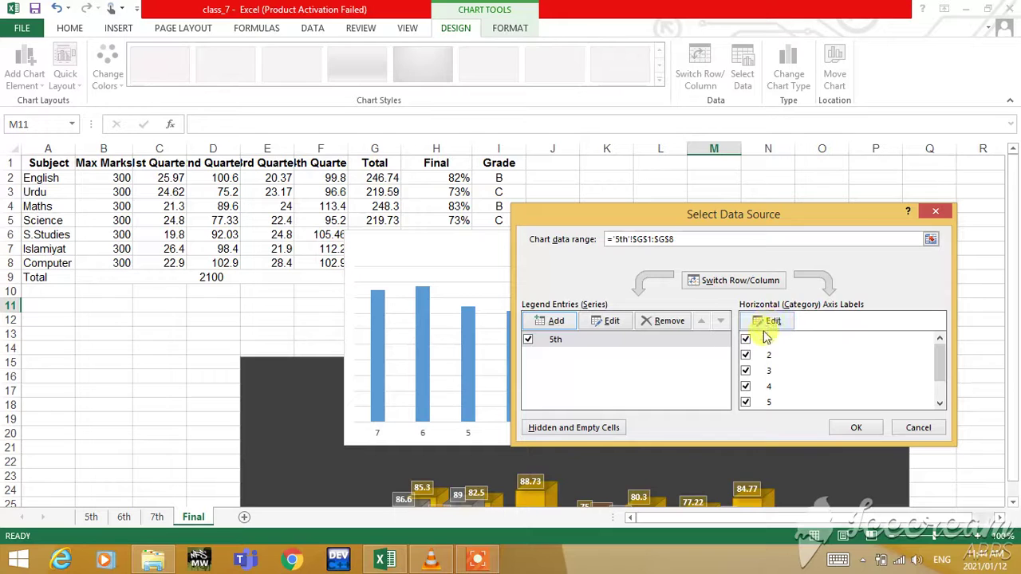
Add a second data series to the new chart and take its name from cell G1 of the 6th sheet.
click(551, 320)
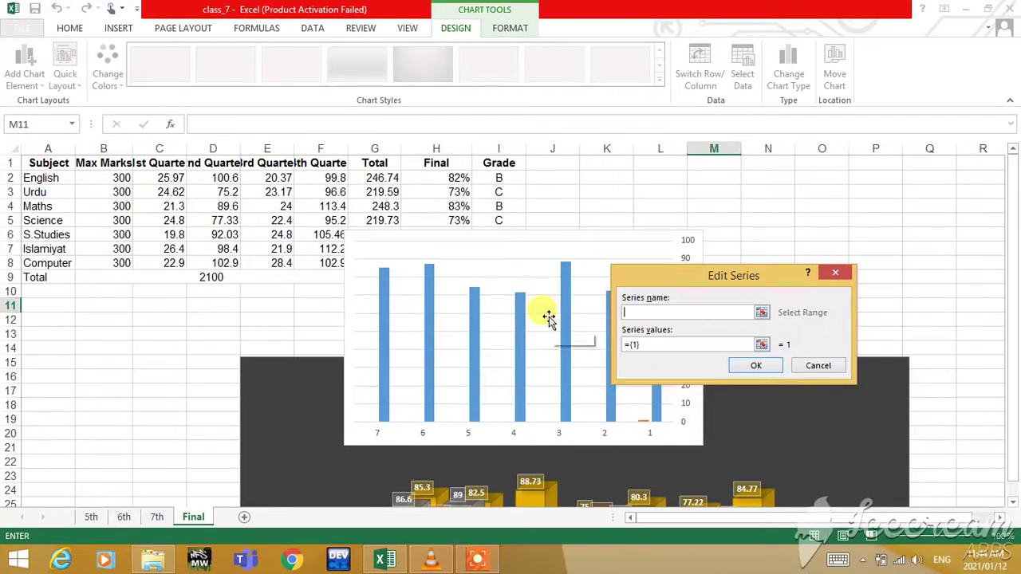
click(763, 313)
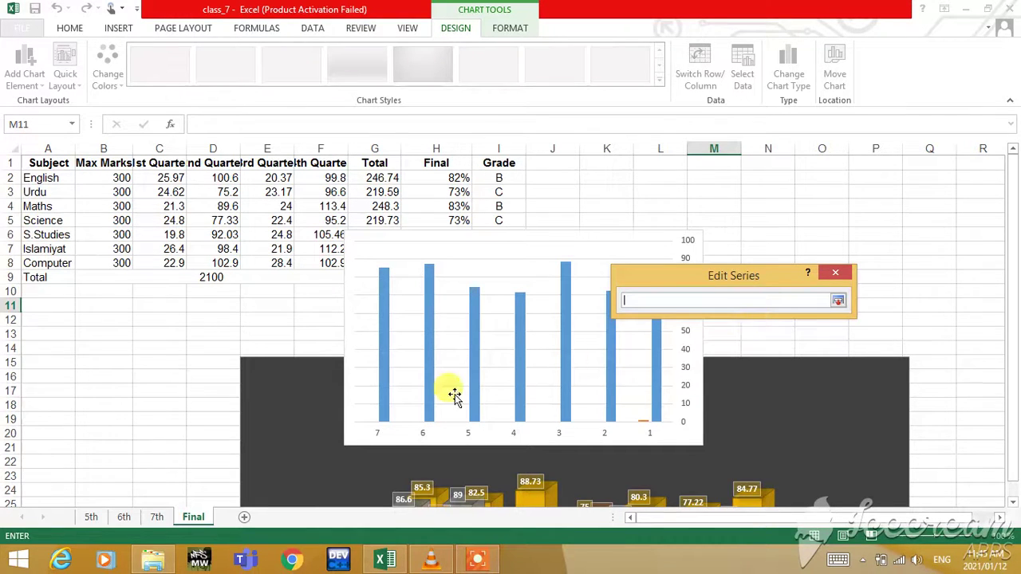
click(128, 516)
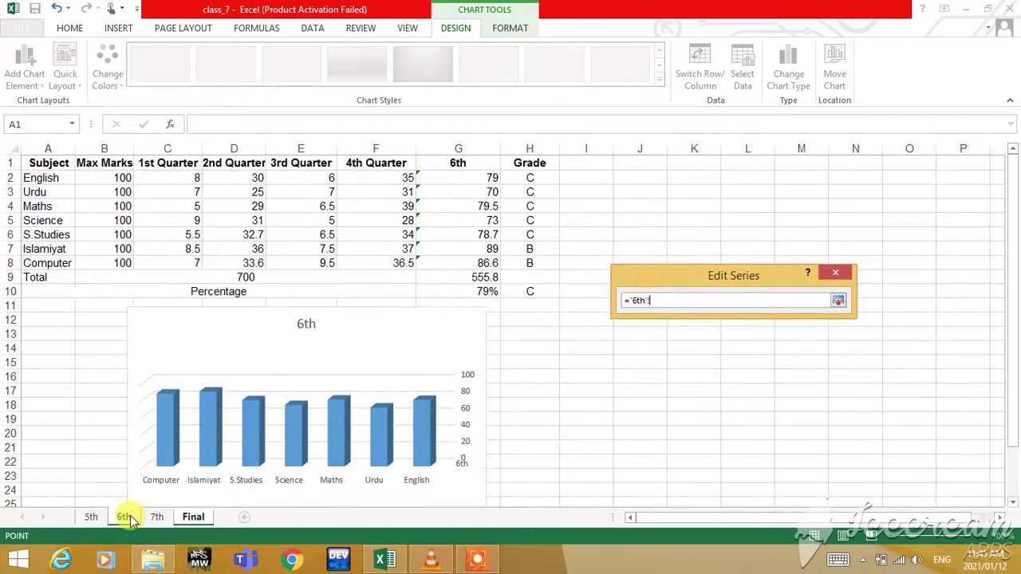
click(456, 163)
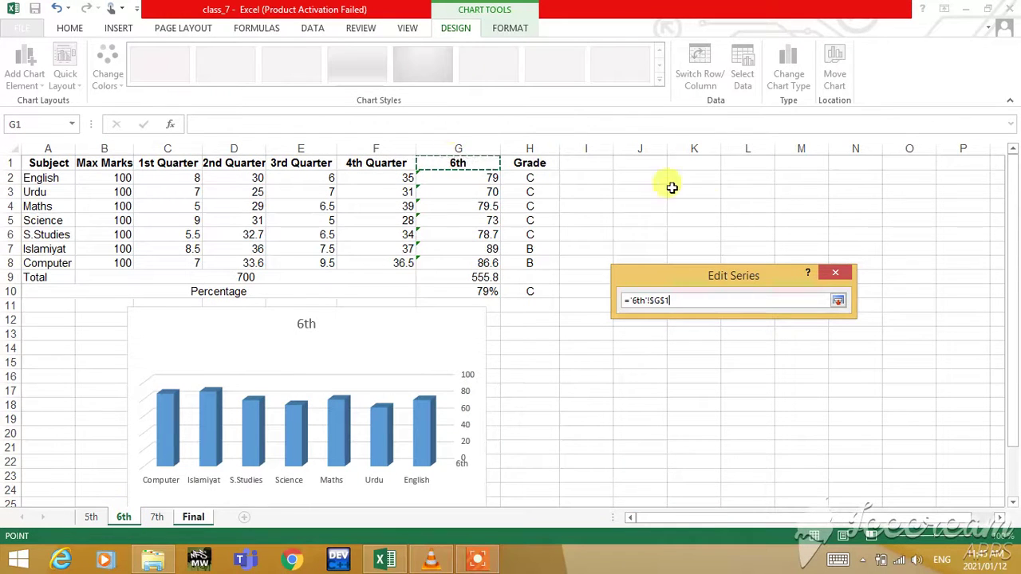
click(837, 302)
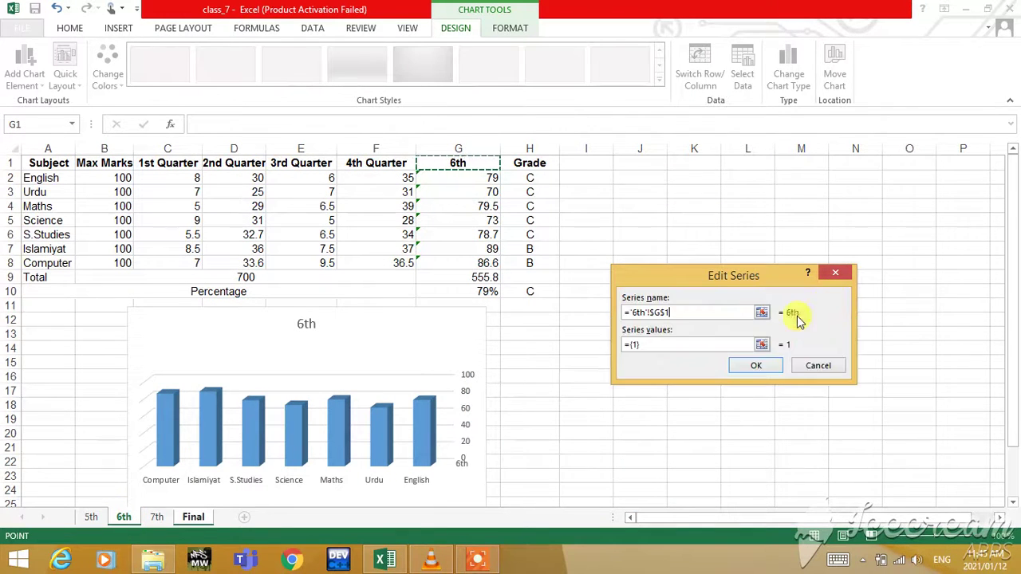
Set the new series' values to G2:G8 of the 6th sheet and accept the series.
click(762, 345)
drag(467, 176, 478, 266)
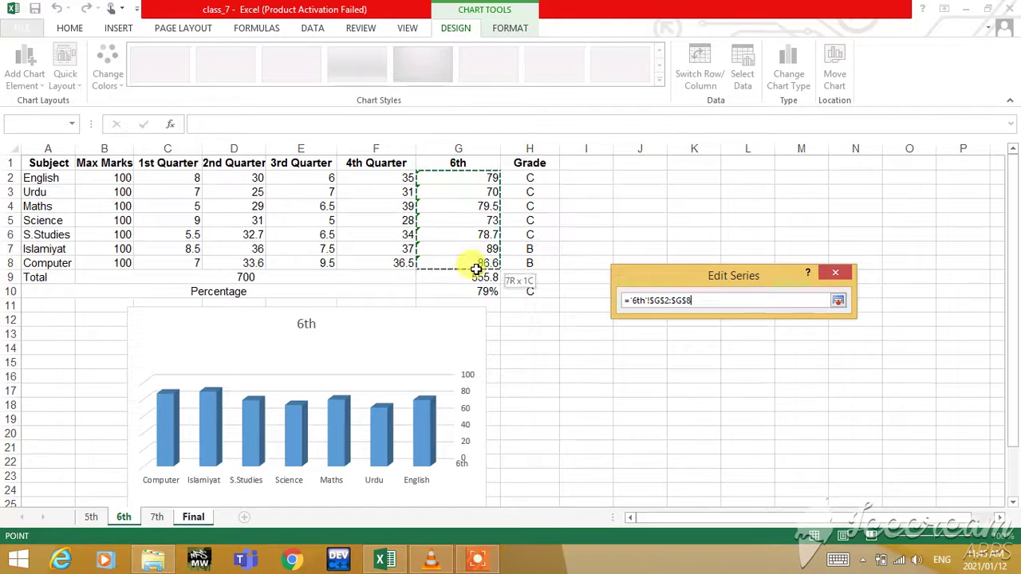
click(840, 303)
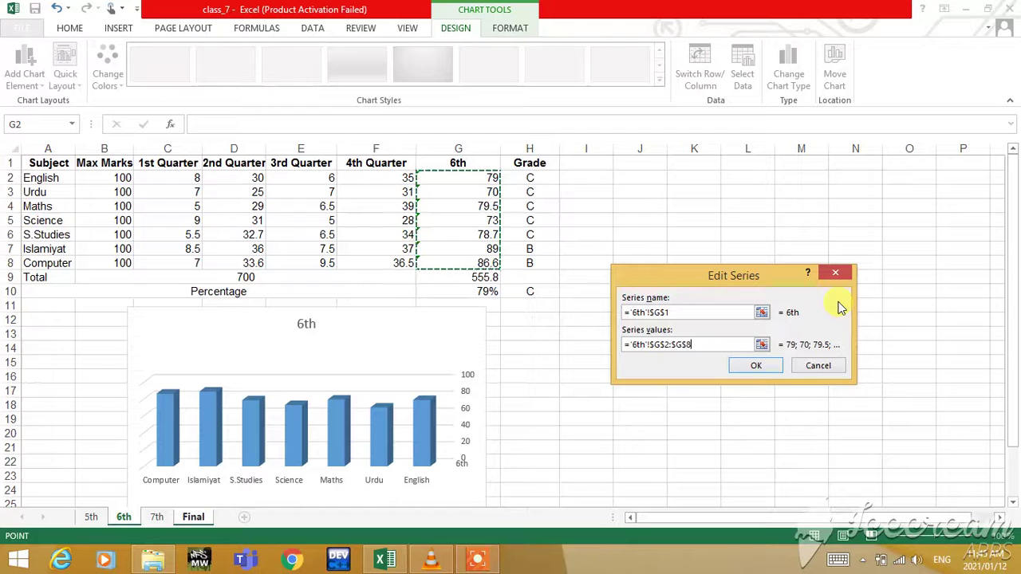
click(754, 367)
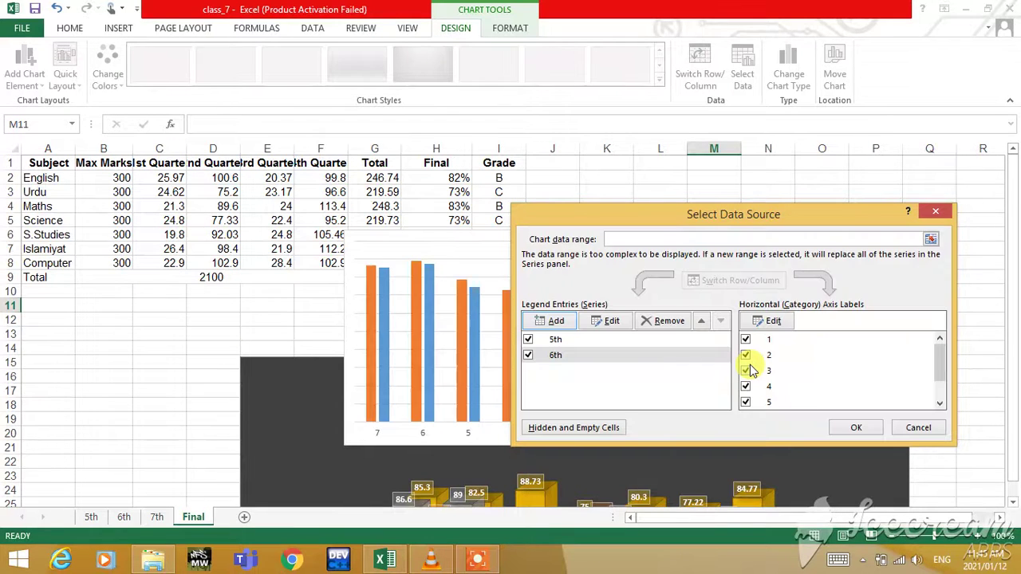
Add a third data series to the chart and take its name from cell G1 of the 7th sheet.
click(560, 323)
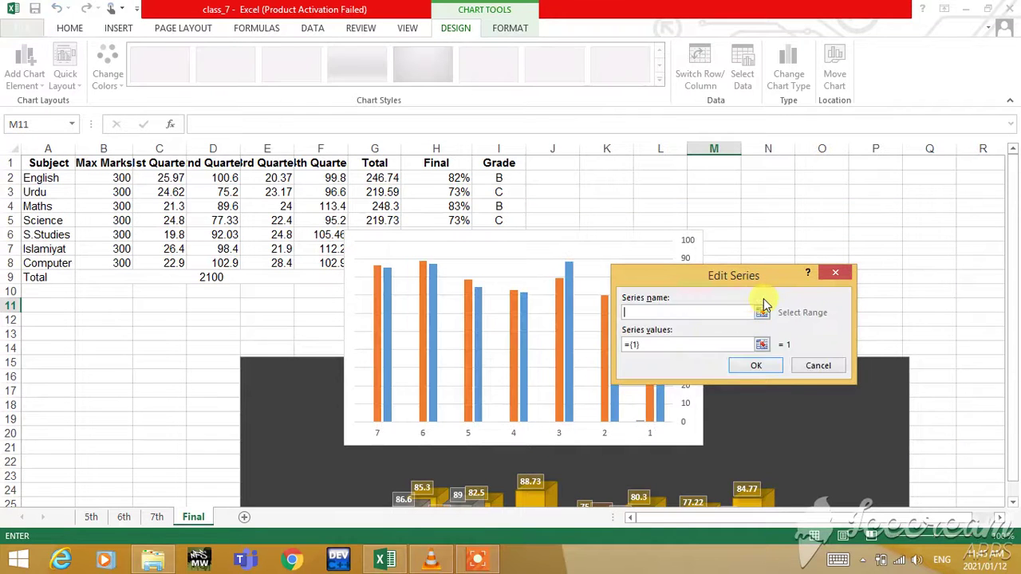
click(761, 313)
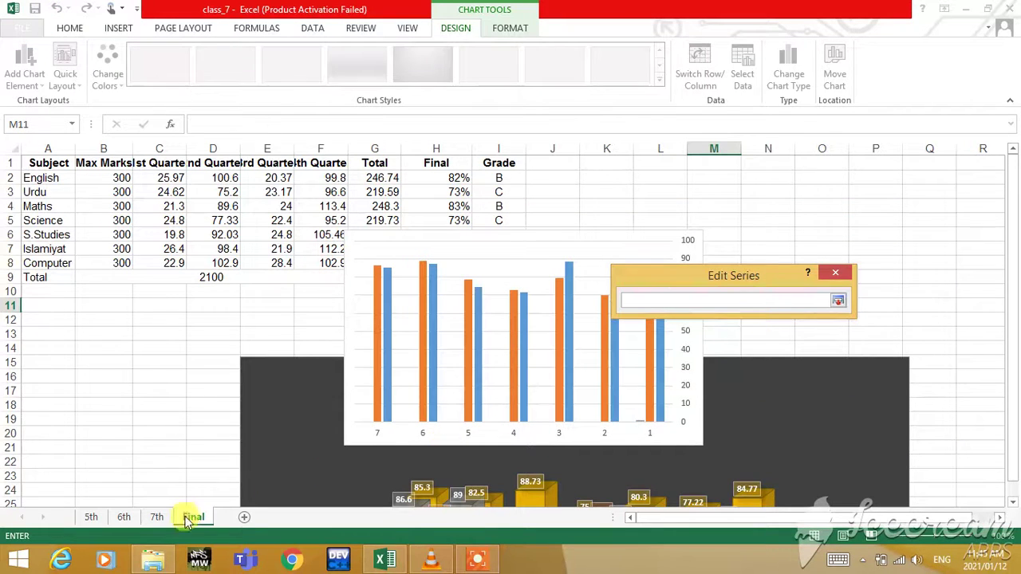
click(158, 517)
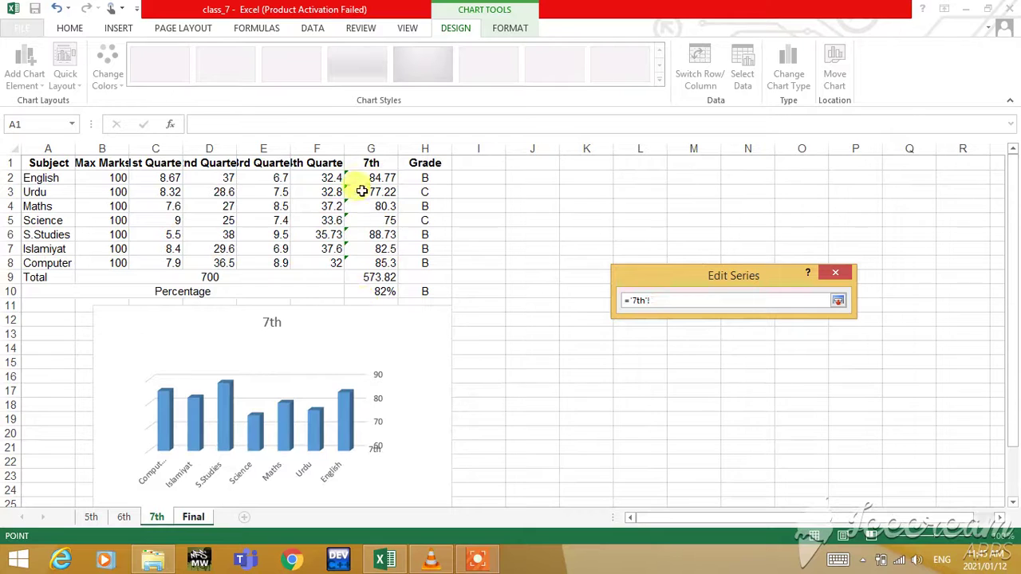
click(836, 303)
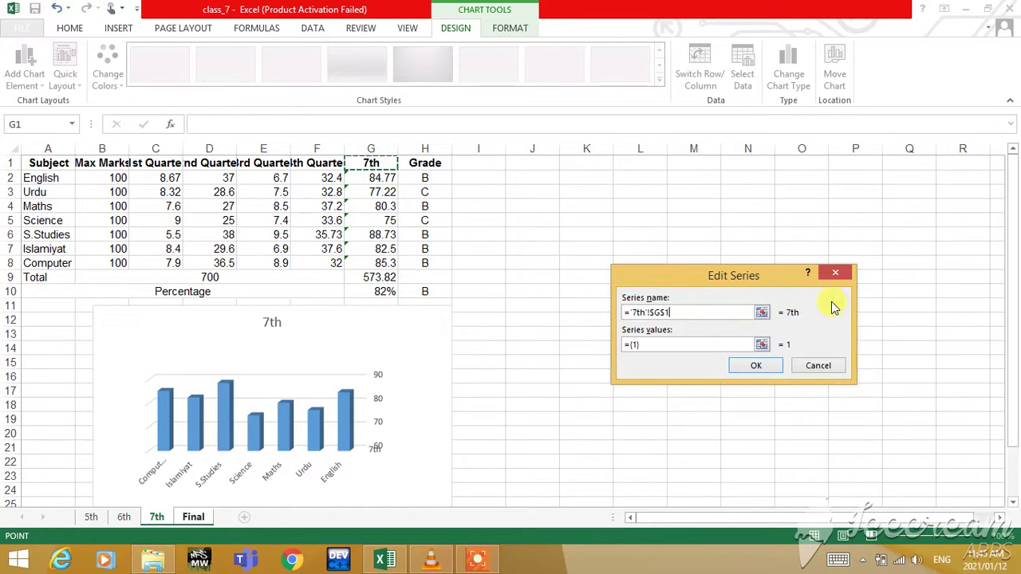
Set the third series' values to G2:G8 of the 7th sheet and accept the series.
click(763, 345)
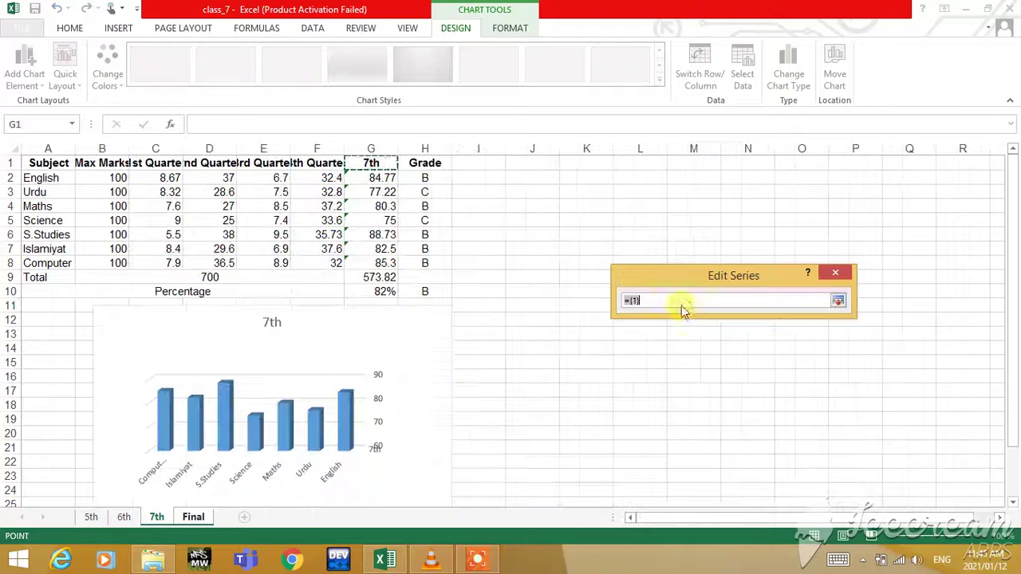
click(376, 180)
drag(381, 192, 383, 263)
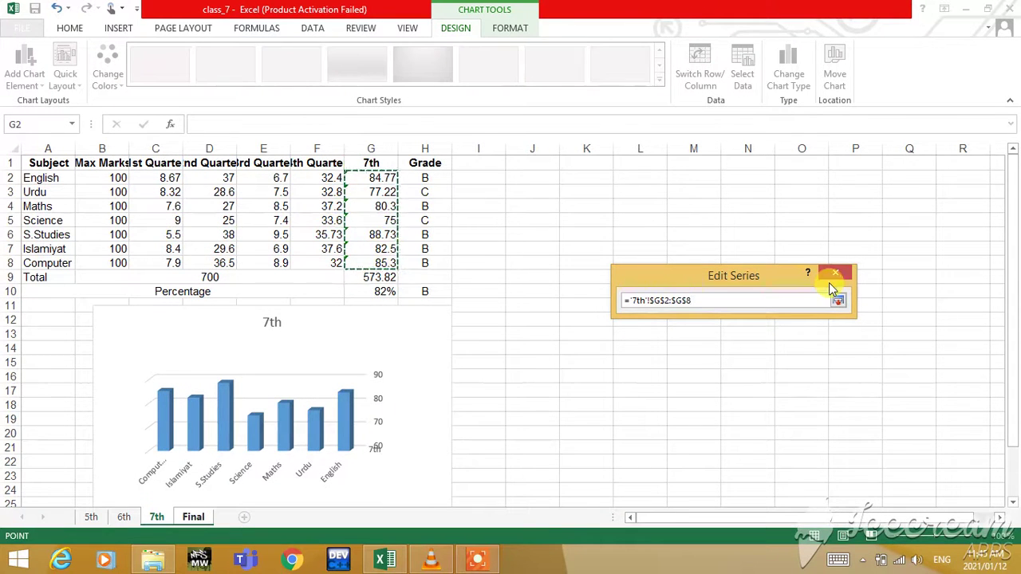
click(838, 303)
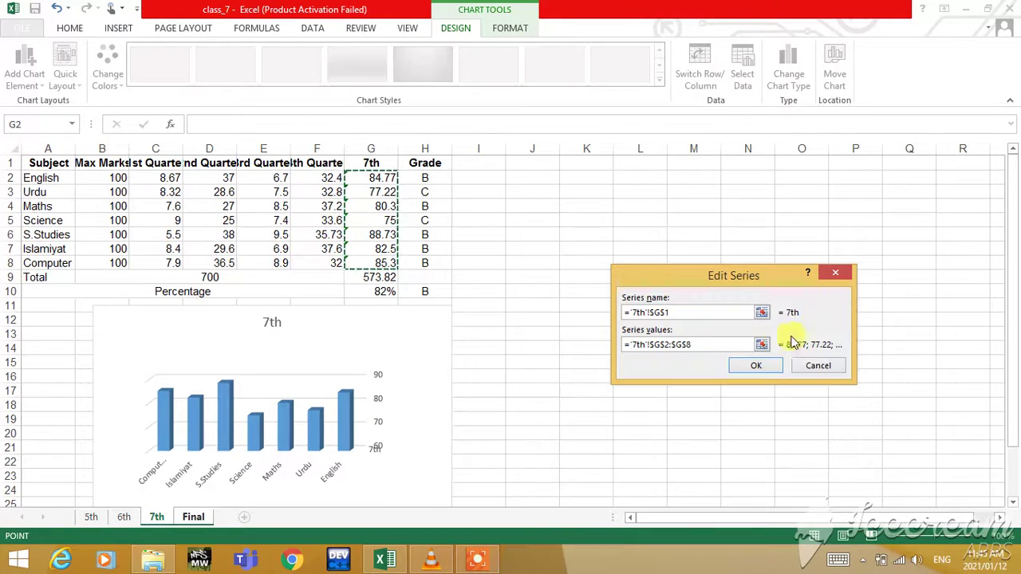
click(760, 366)
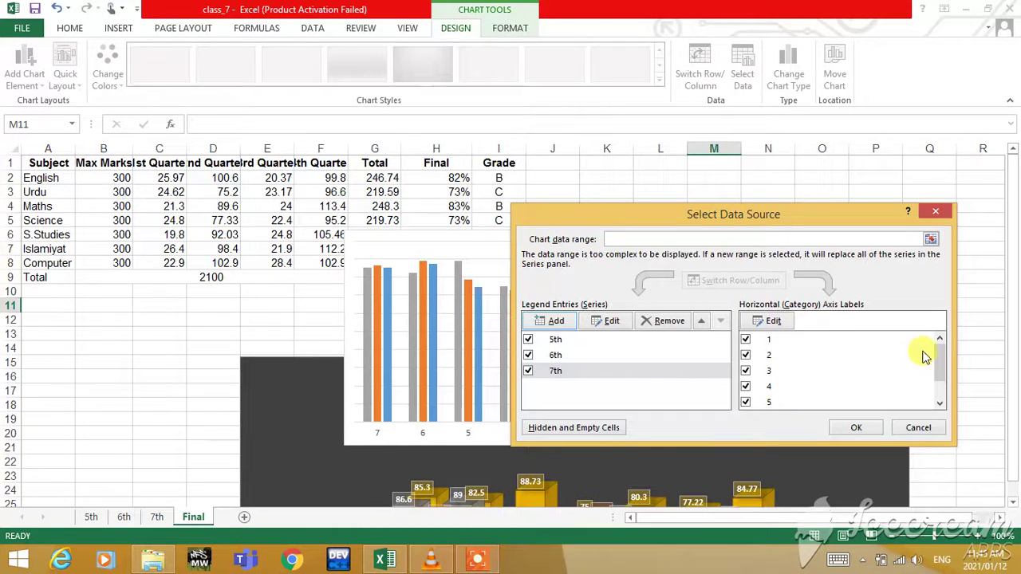
Open the chart's horizontal category axis label range for editing.
drag(940, 353, 935, 330)
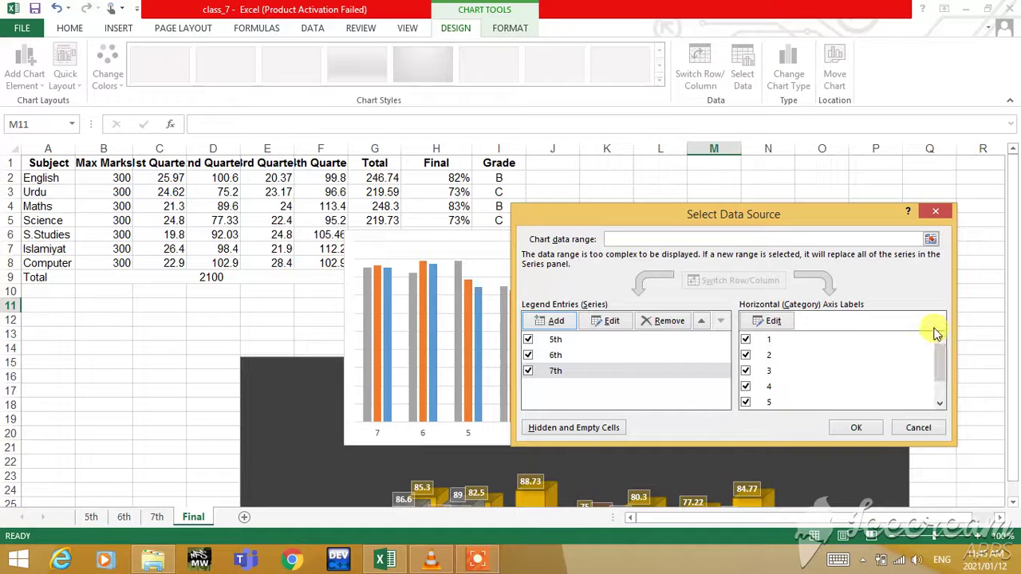
click(772, 323)
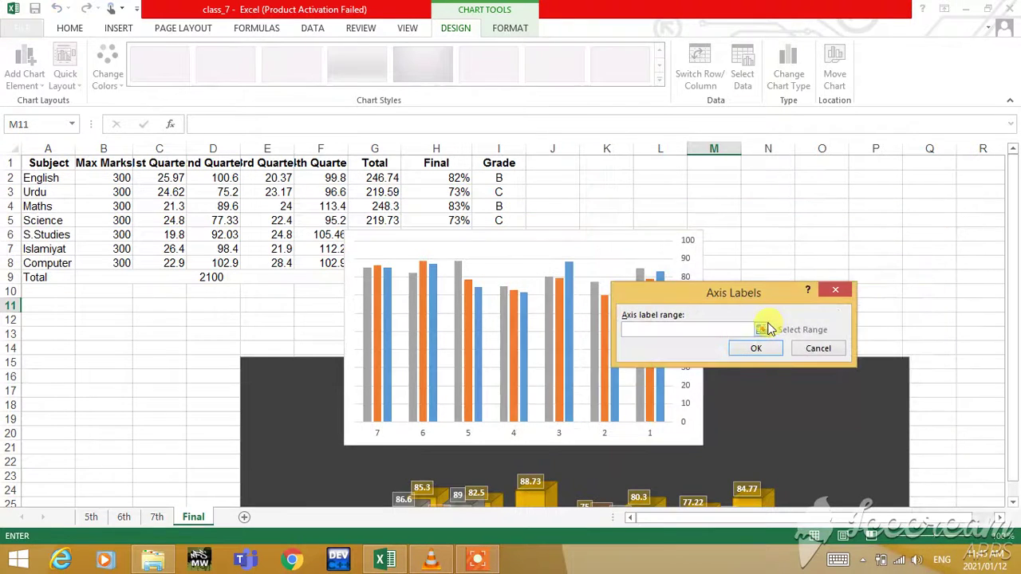
click(762, 330)
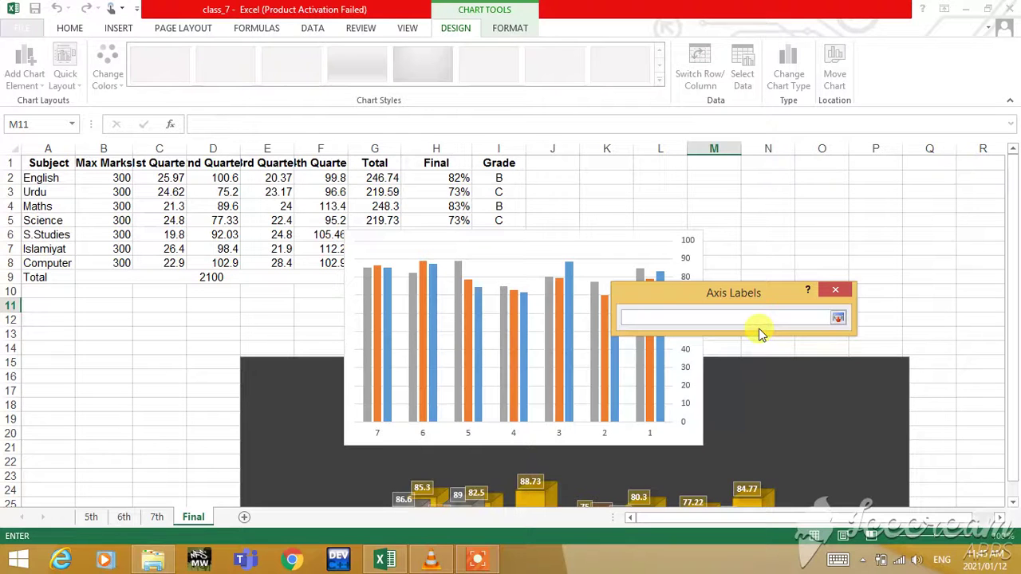
click(840, 319)
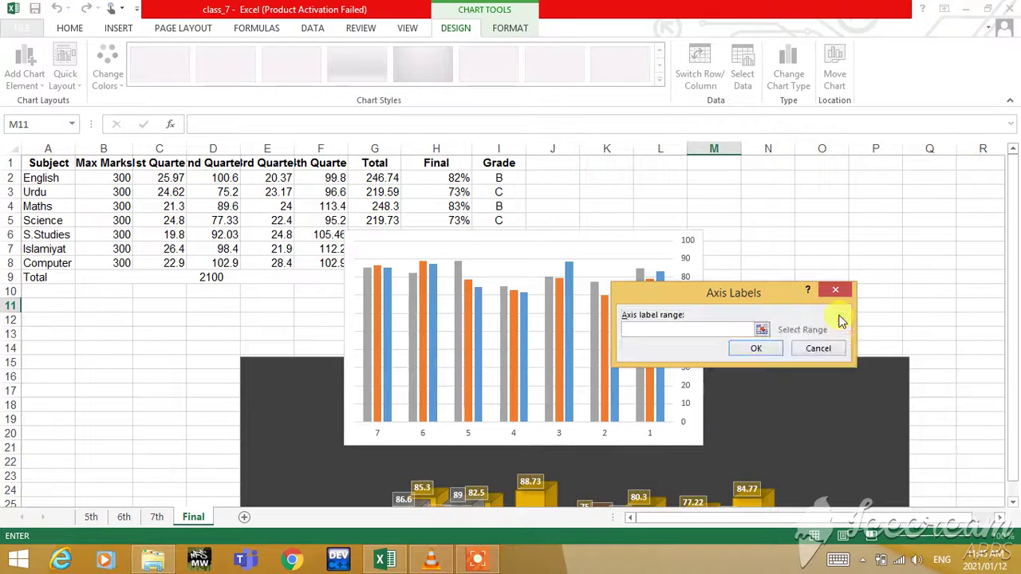